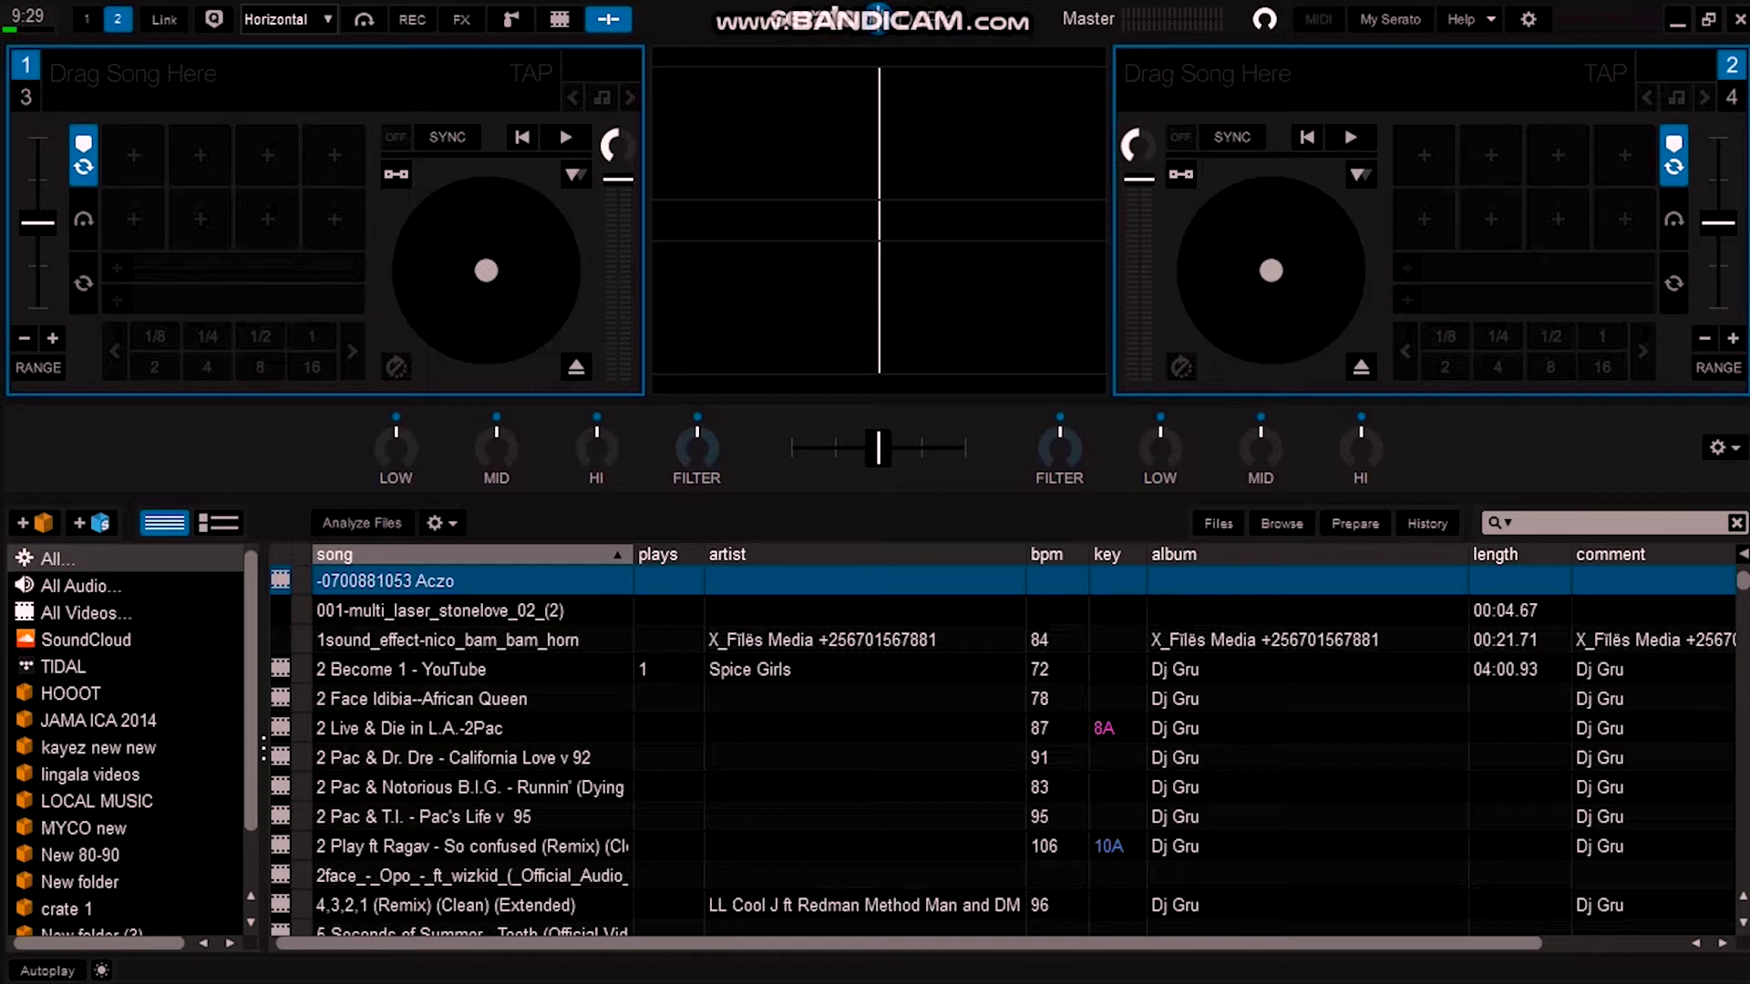
scroll(130, 739, "down", 2)
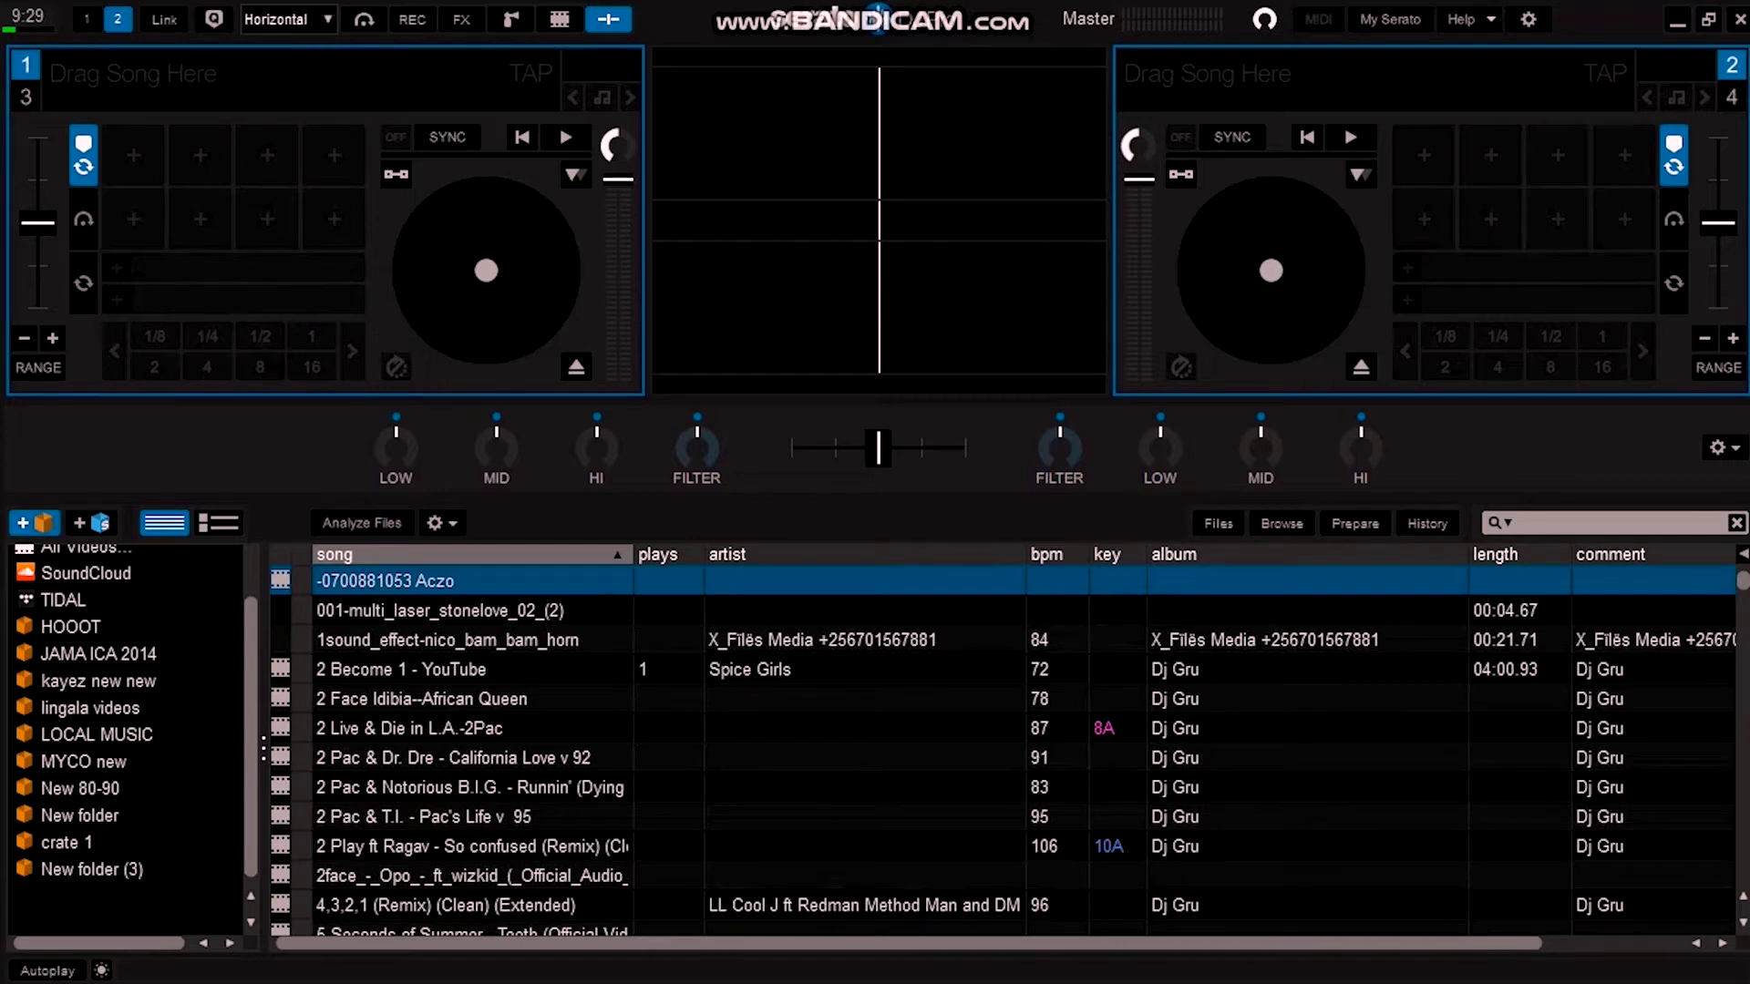
- Add a new crate named 'crate 2' in the sidebar, select it, and start renaming it
left_click(34, 522)
type("crate 2")
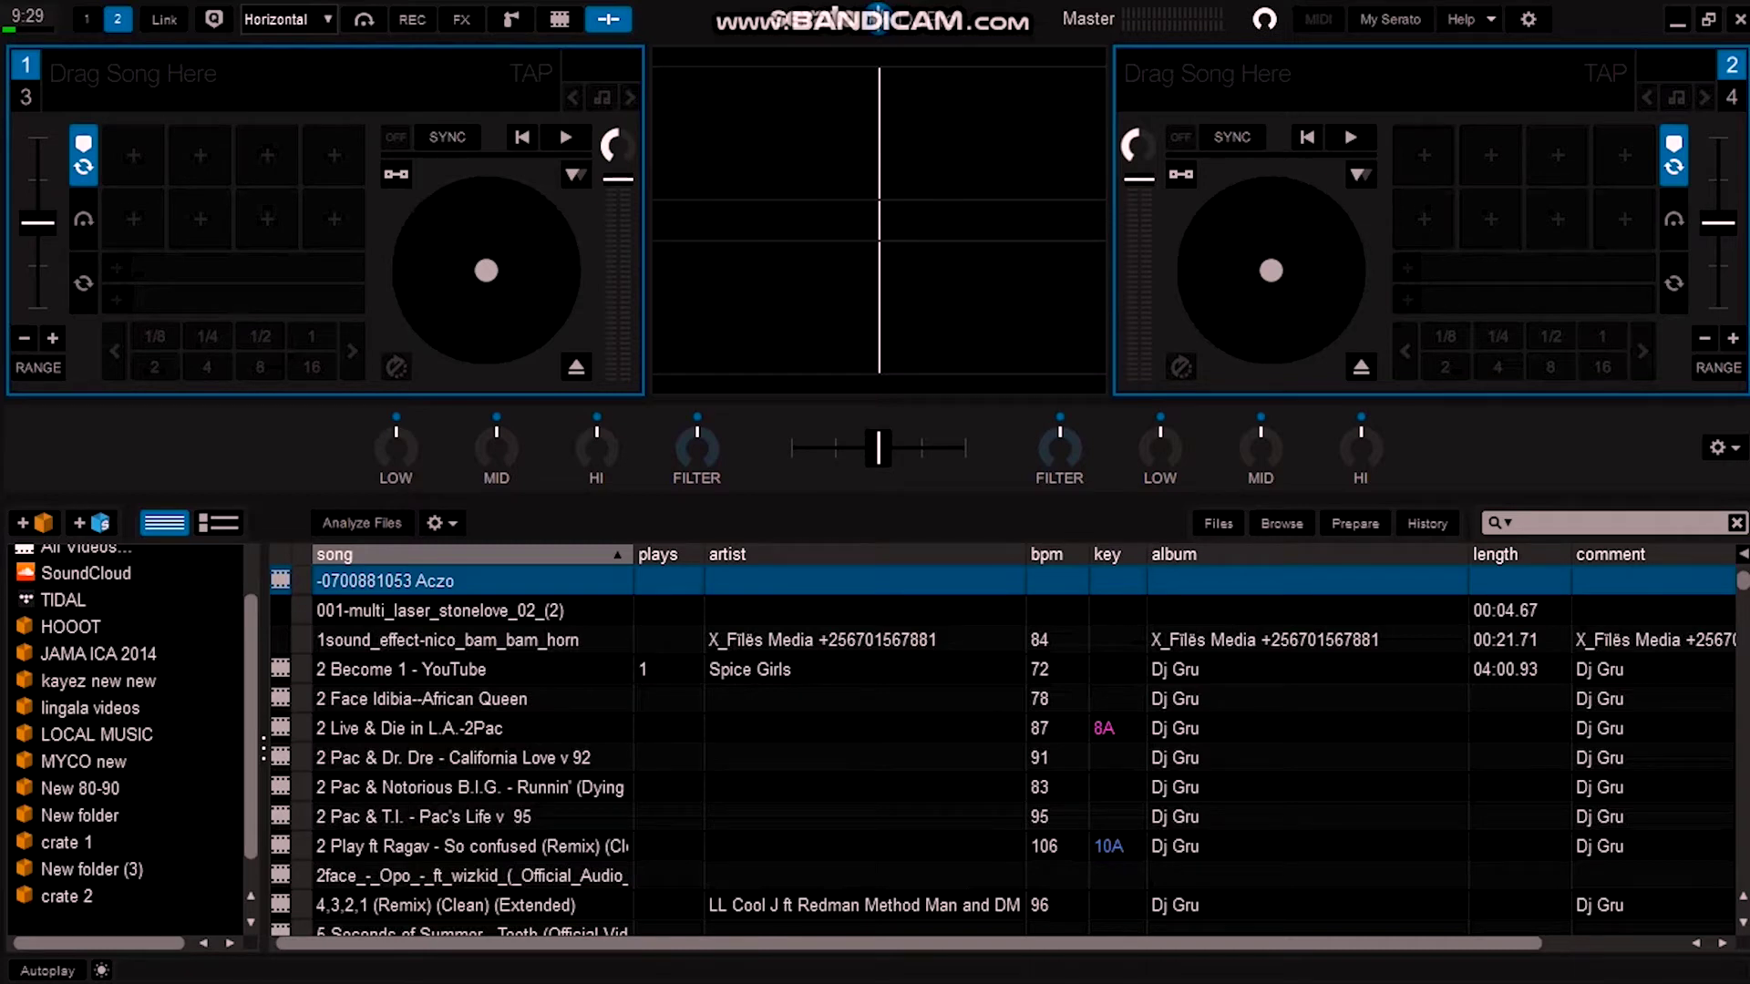
key("Return")
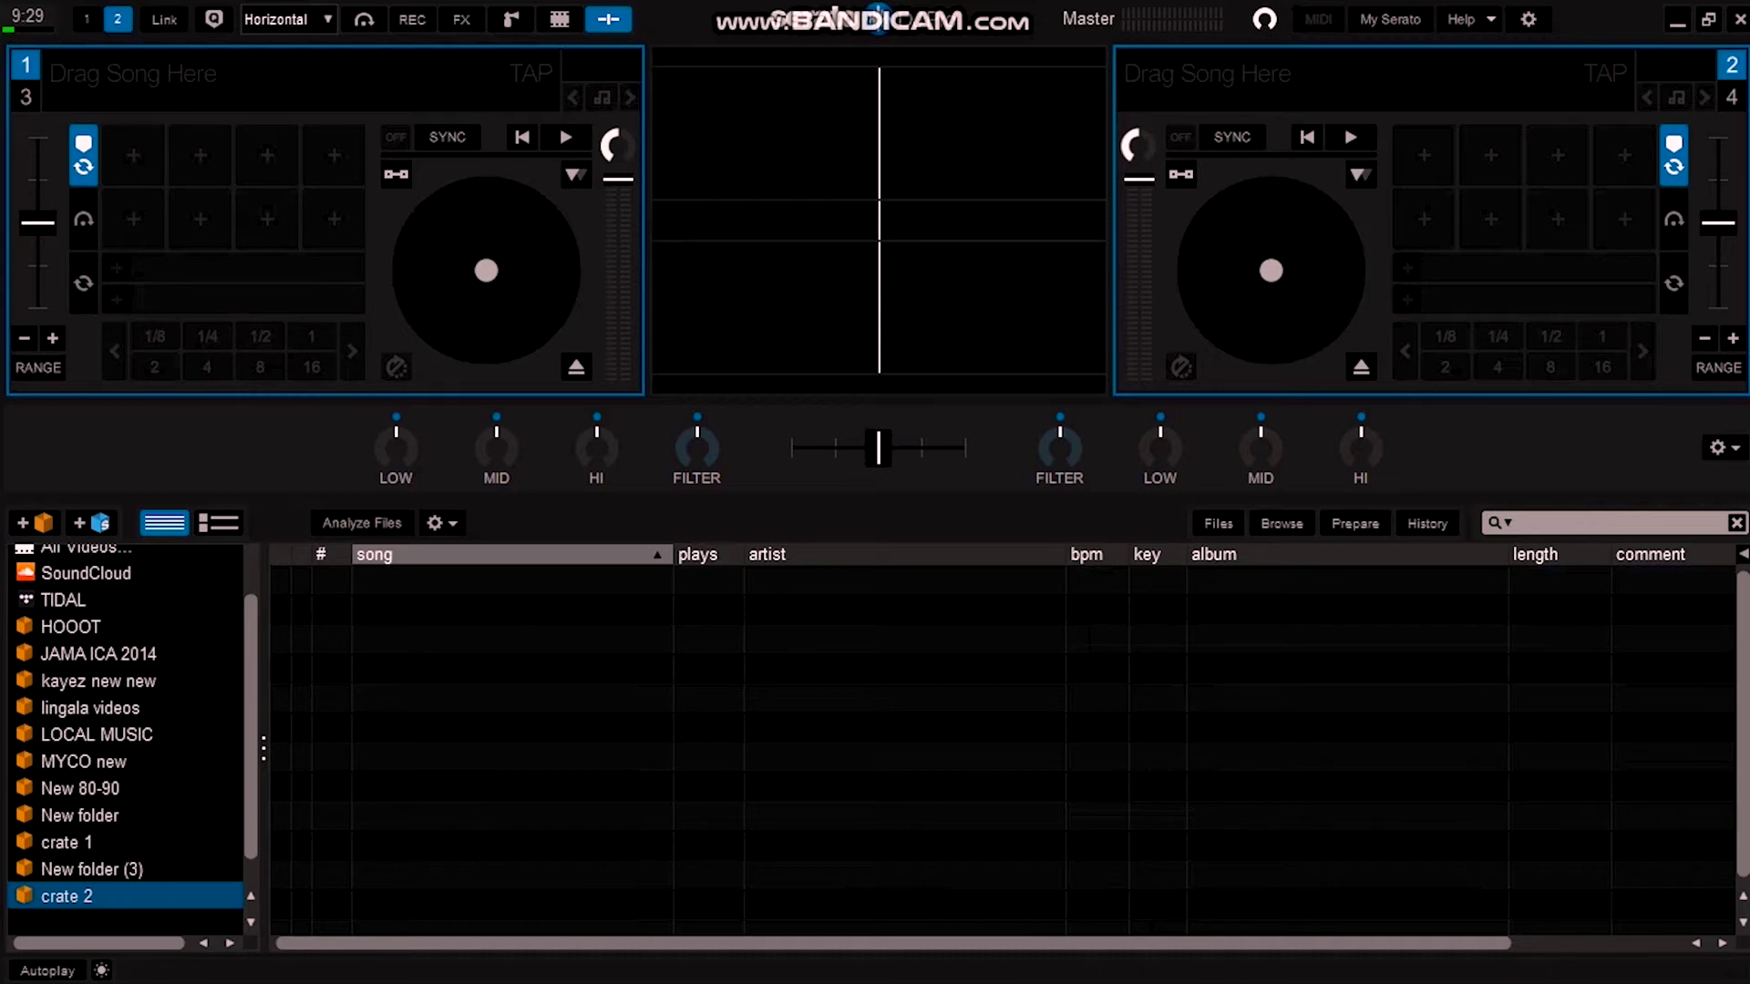
key("F2")
type("TECHNO")
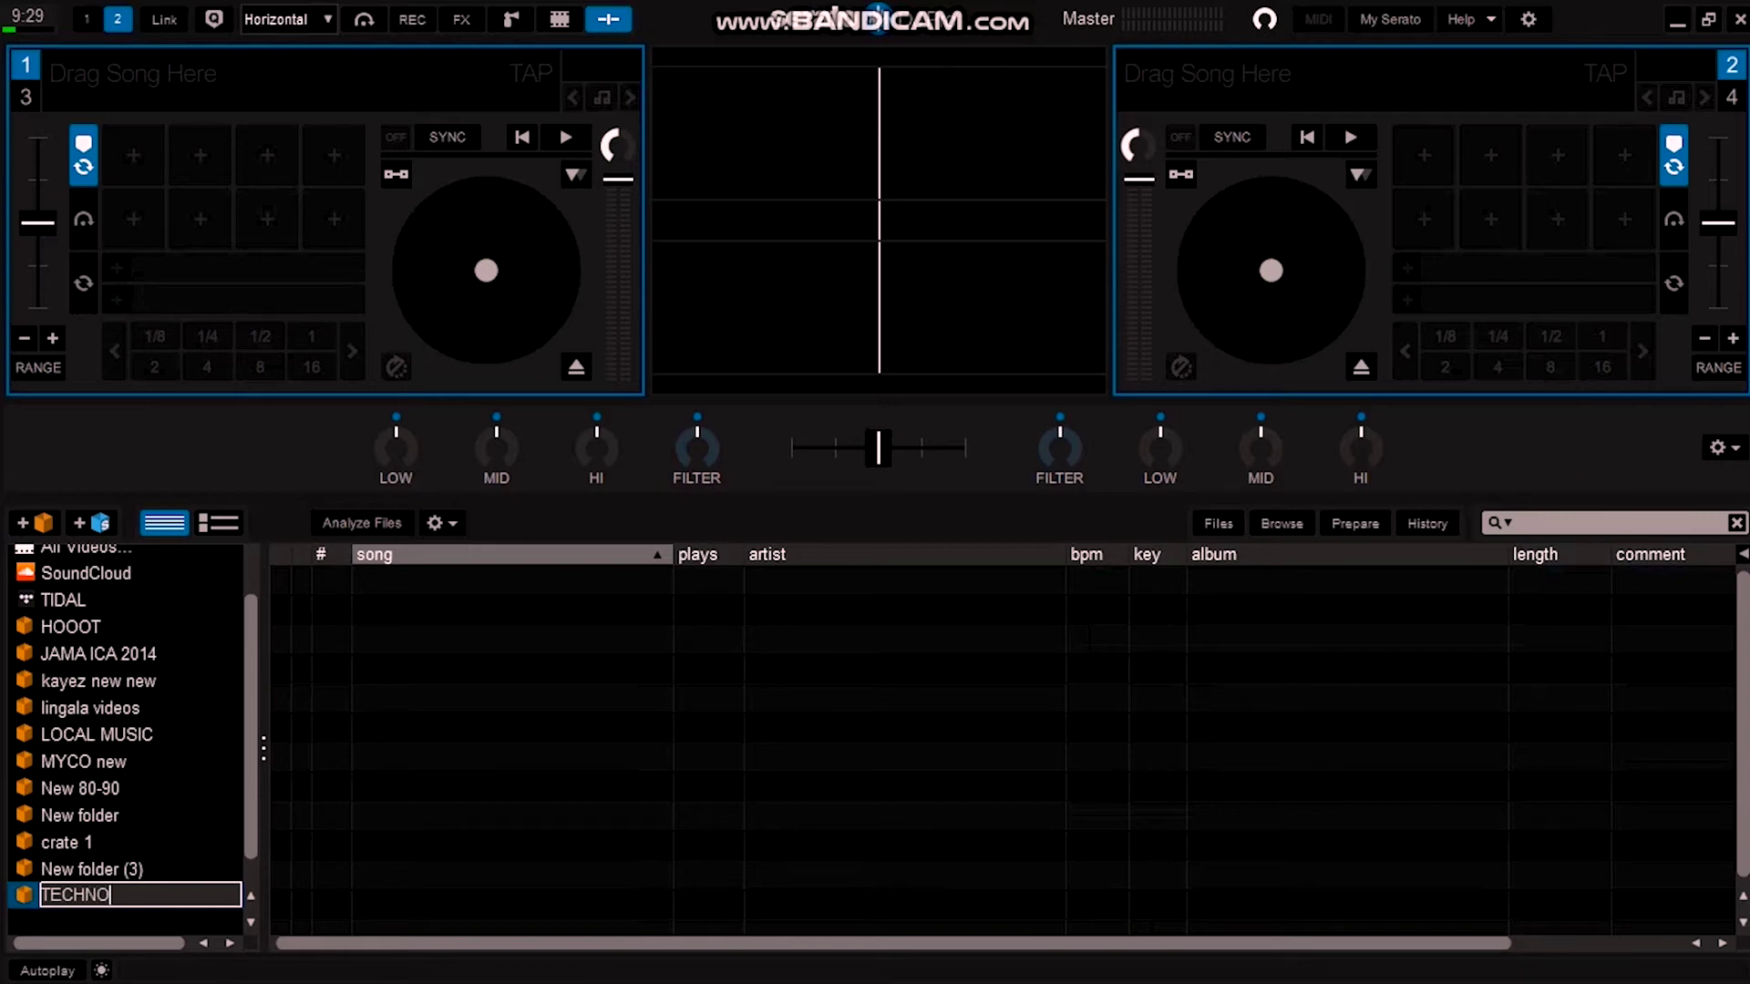
- Finalise the crate name as 'TECHNO', then minimise Serato to show the desktop
left_click(66, 842)
double_click(76, 895)
key("ctrl+a")
key("Return")
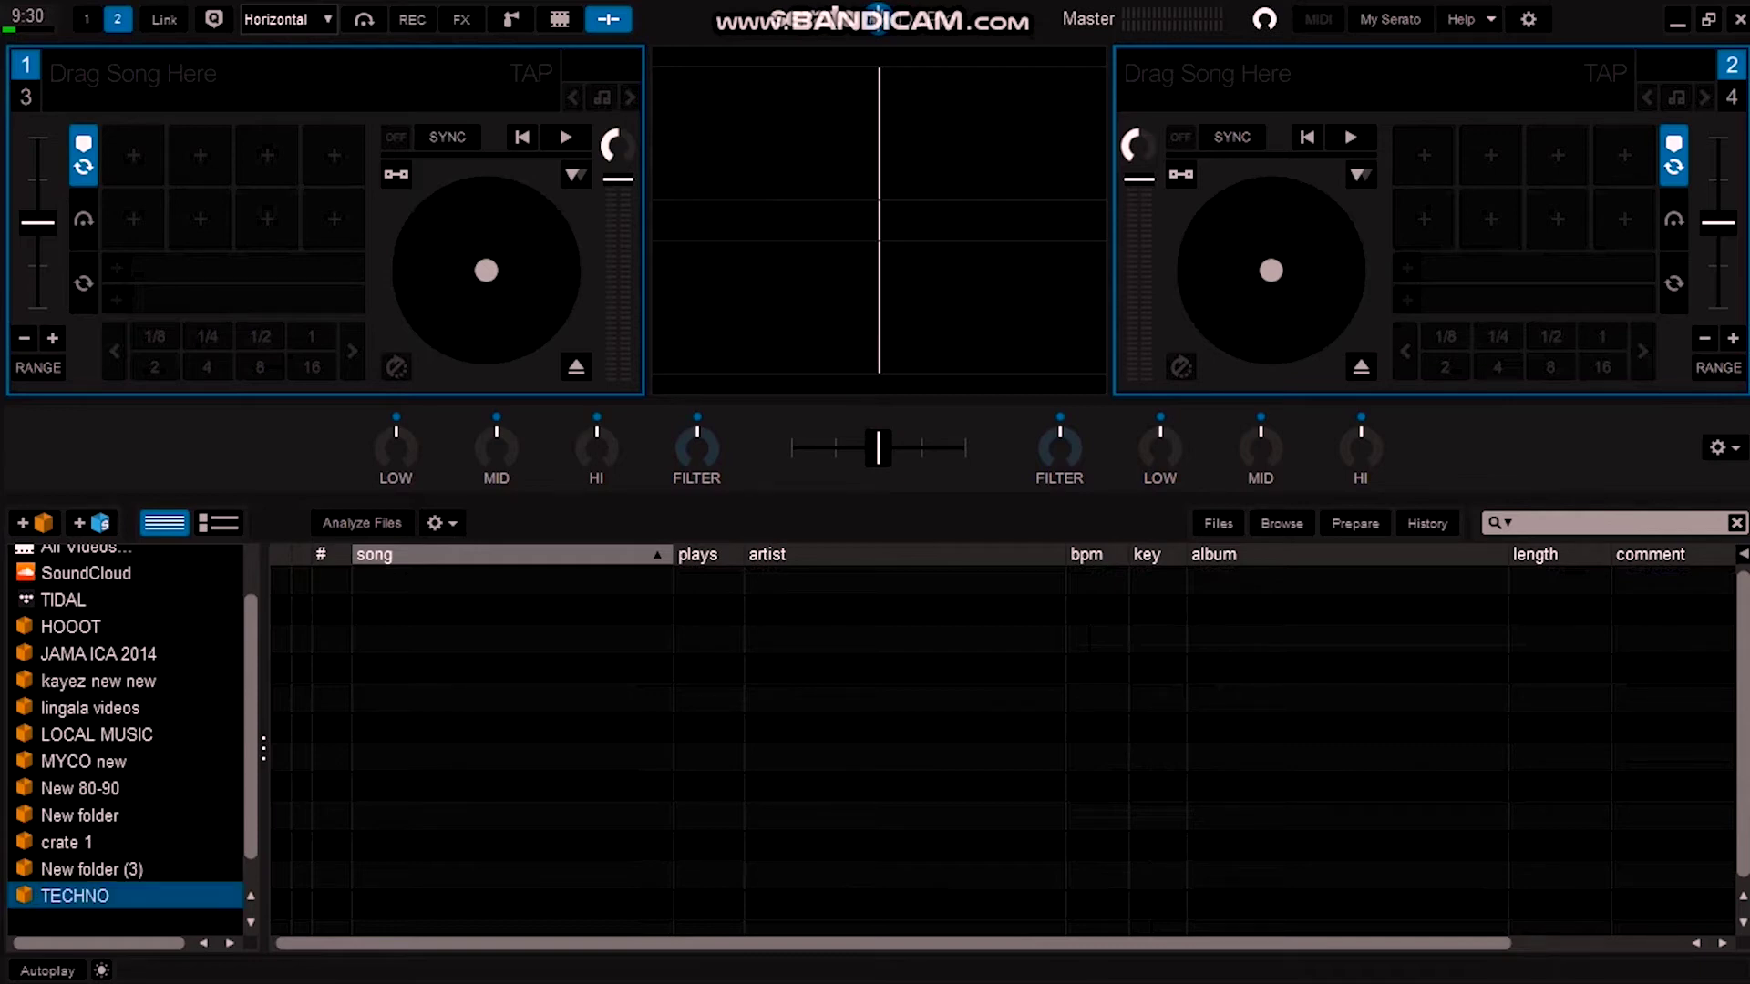
scroll(130, 724, "down", 1)
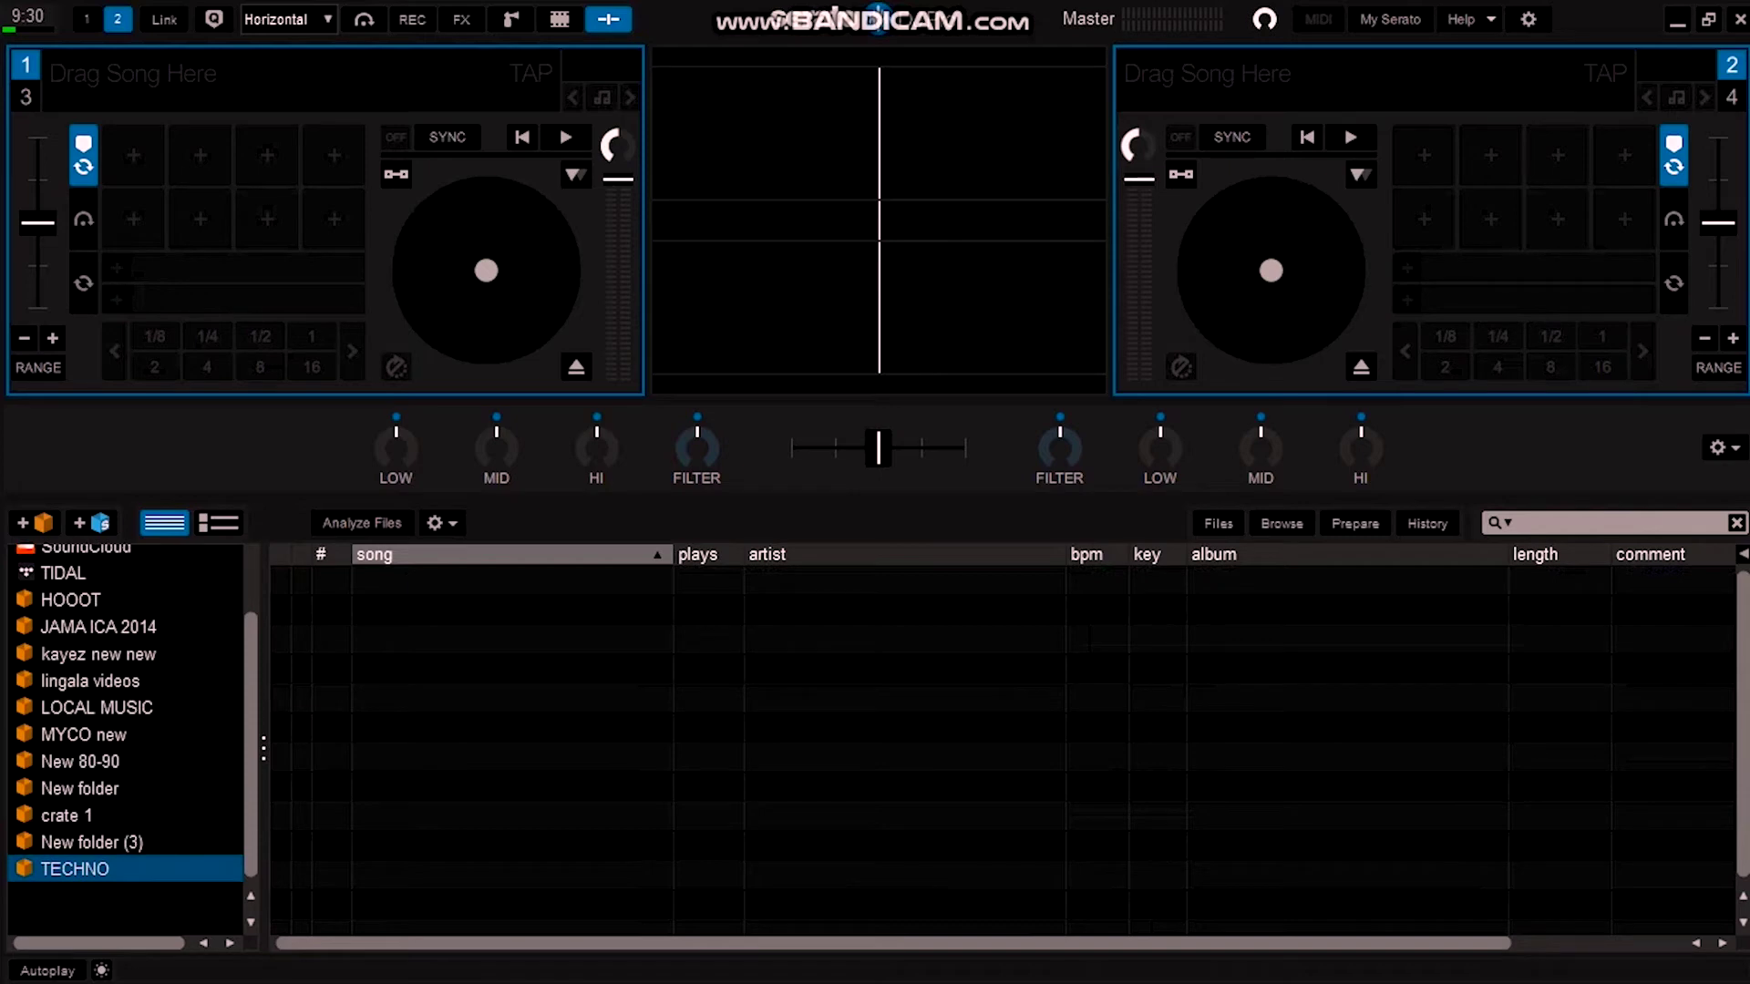
key("super+d")
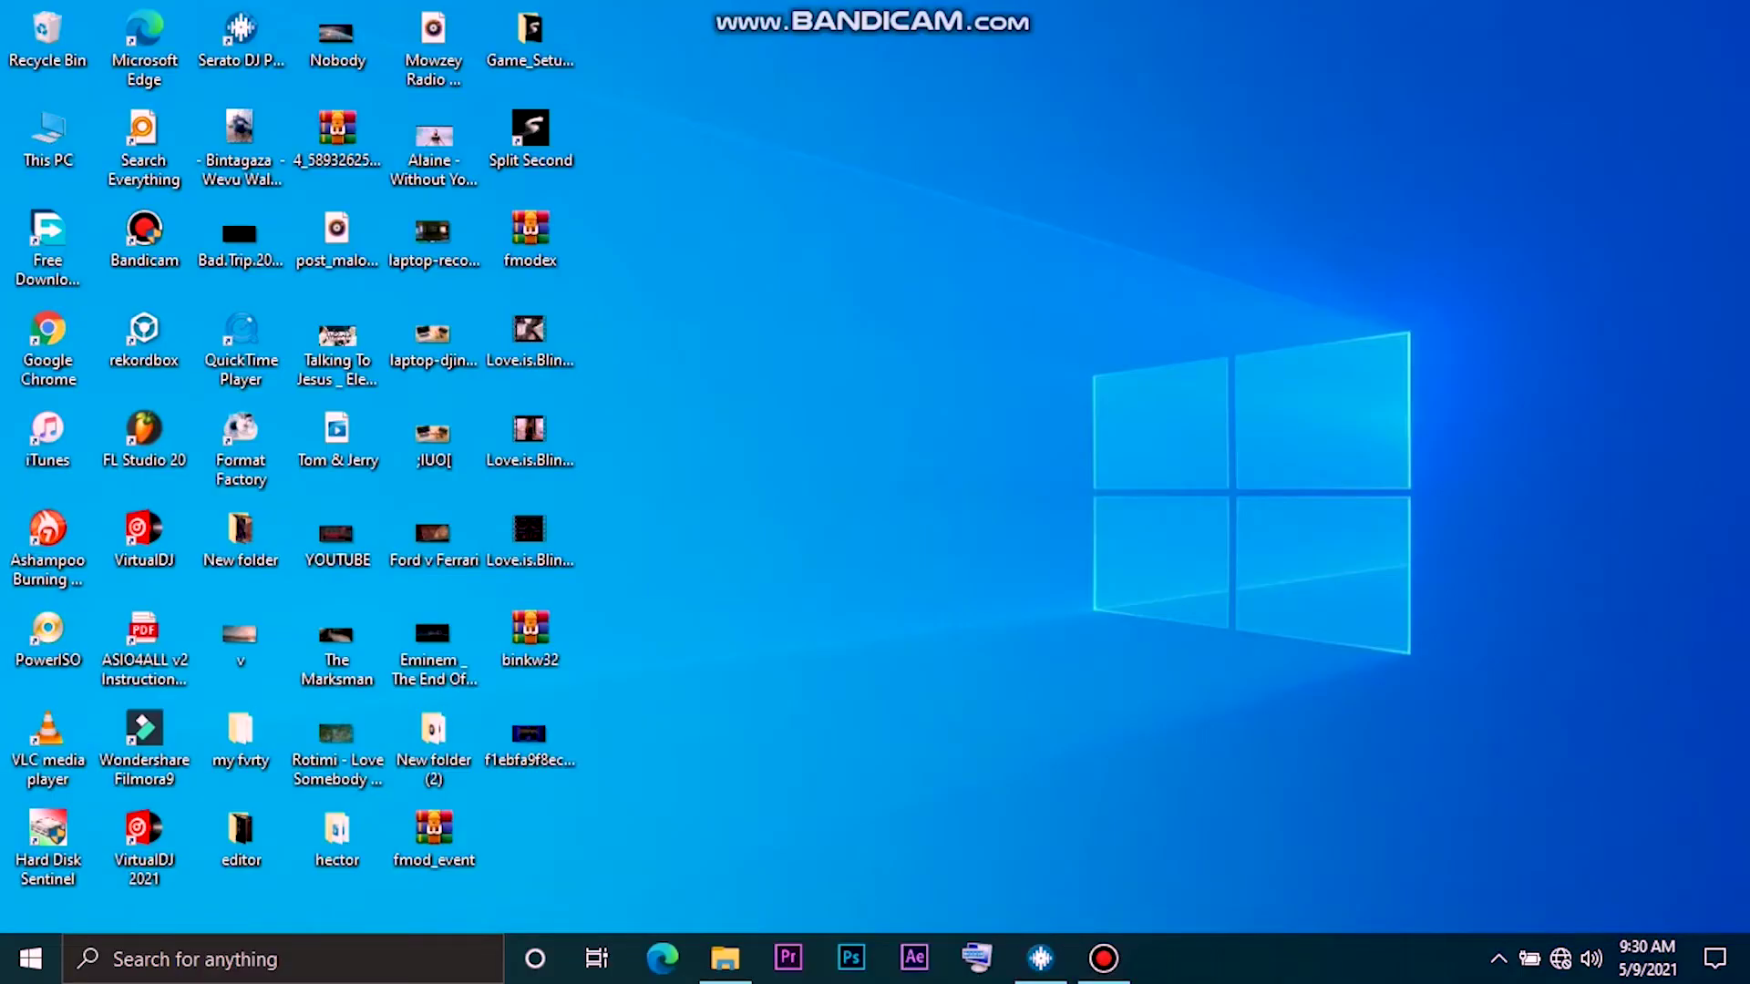
- Browse File Explorer from TECHNO to New Volume (D:) toward SCOOO, then return to Serato
left_click(724, 957)
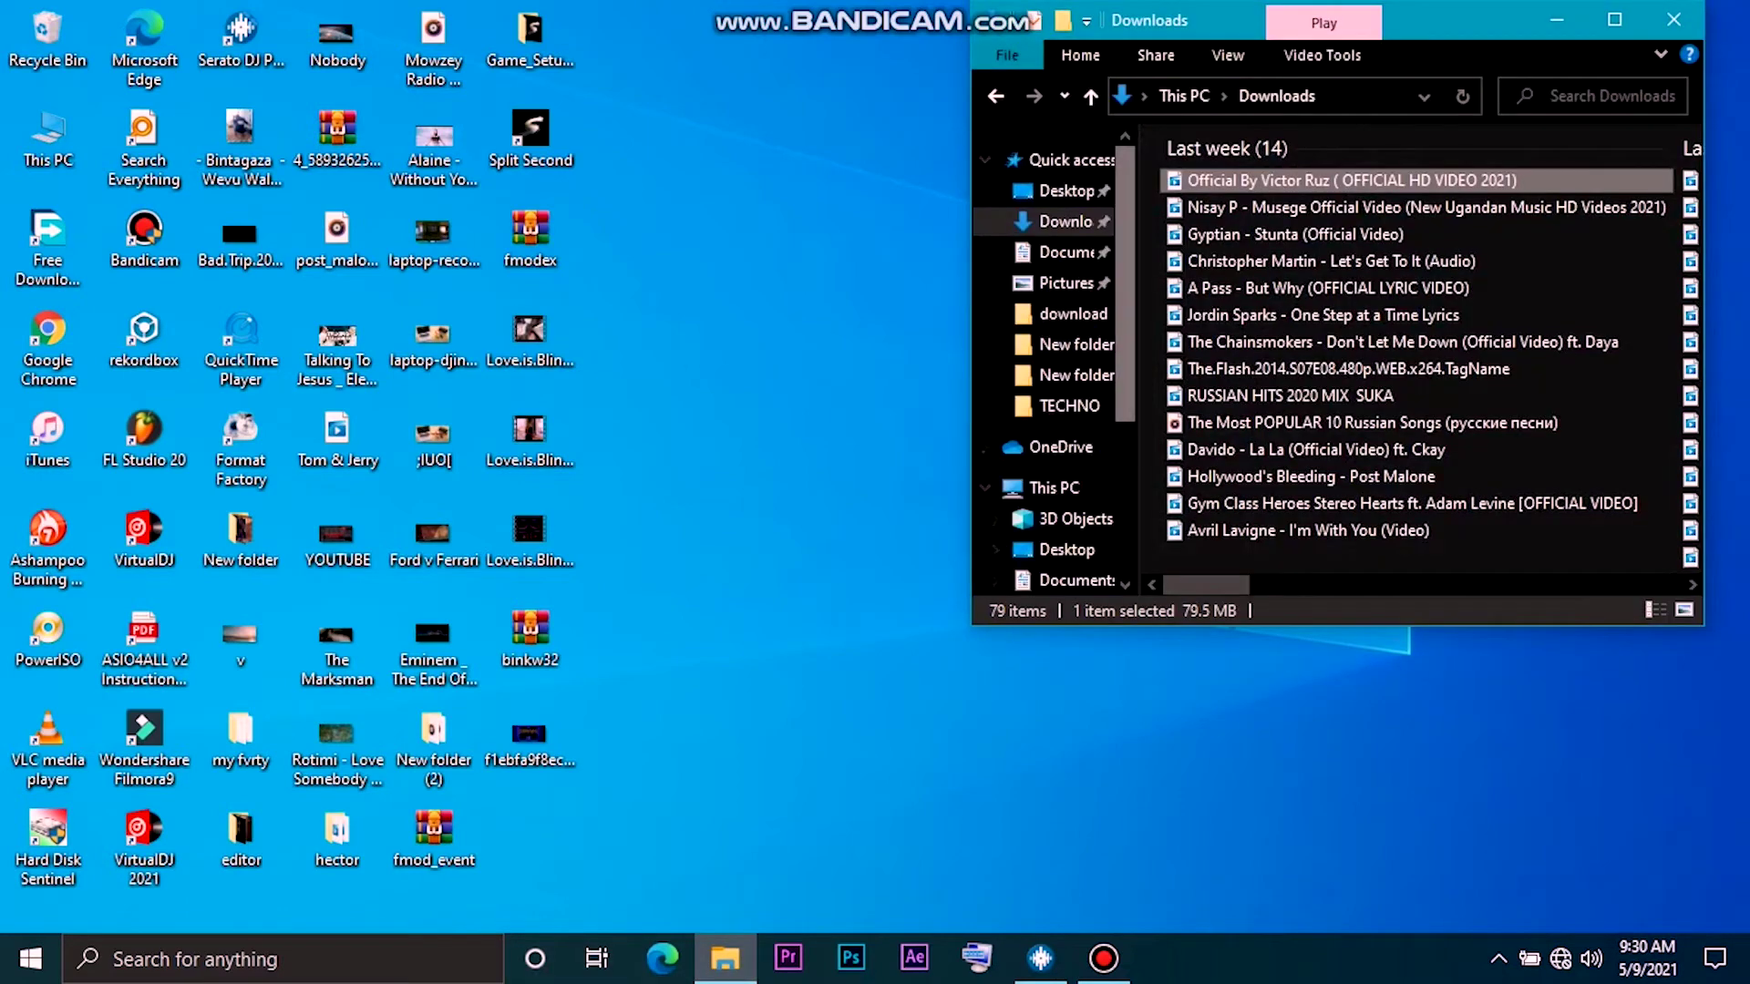
scroll(1056, 362, "down", 2)
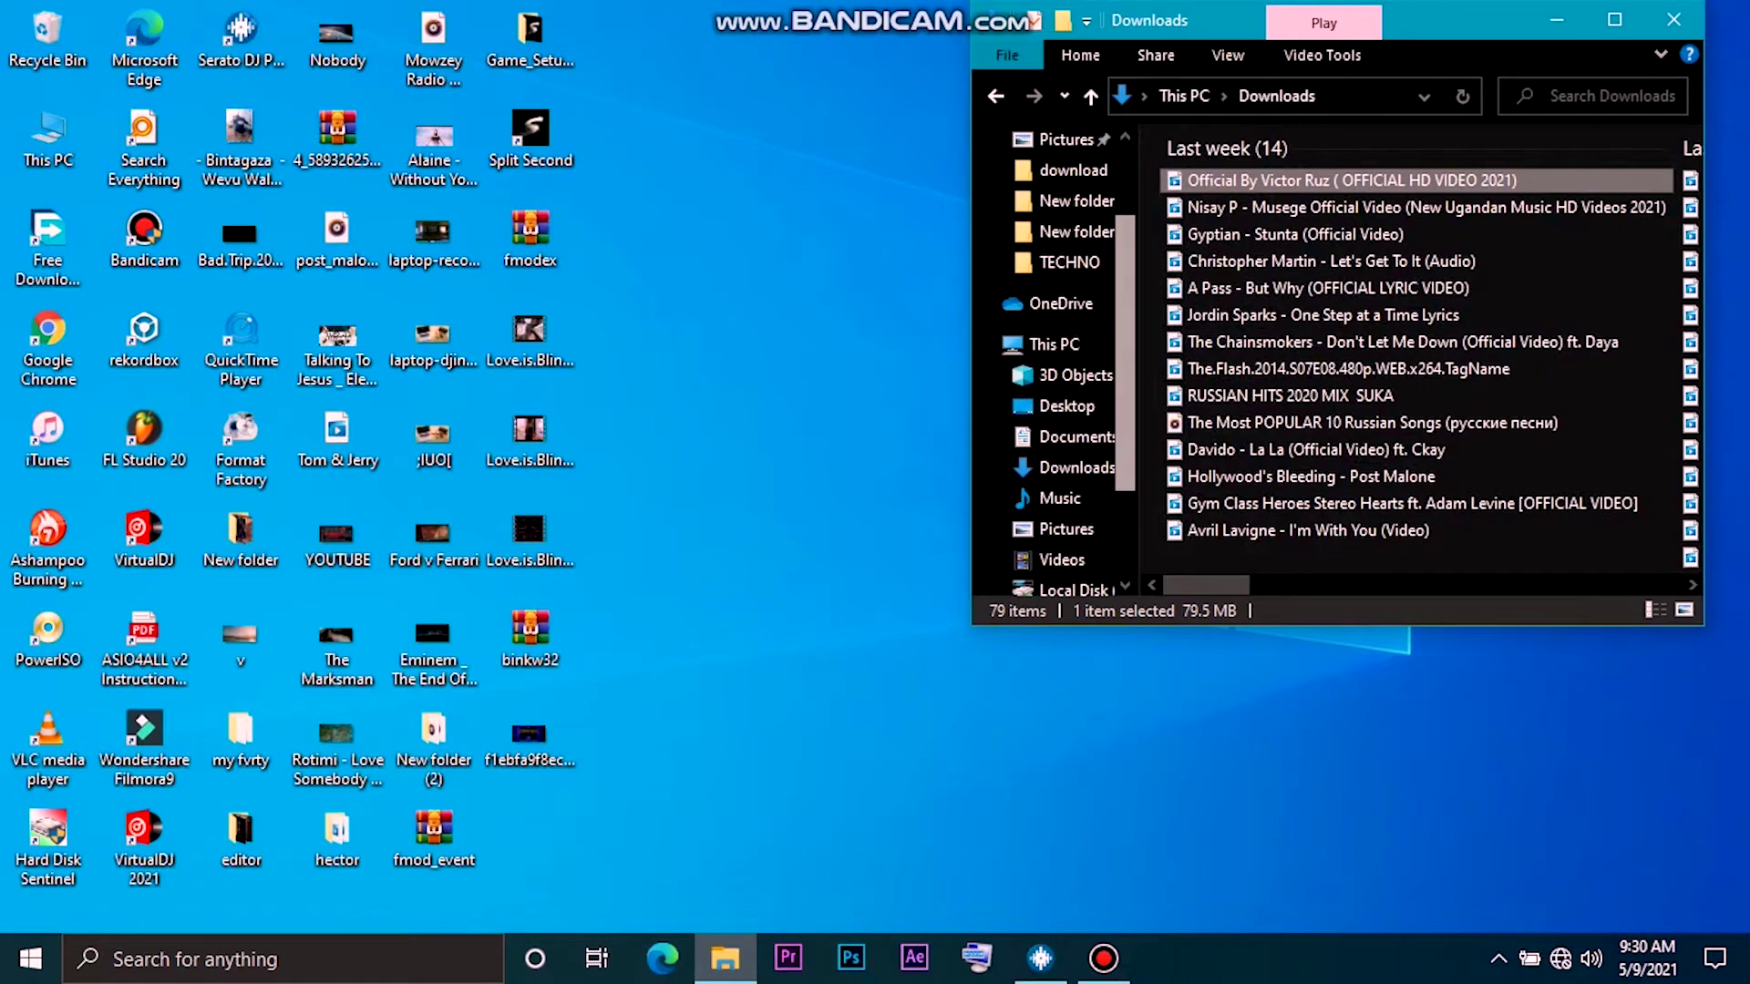
left_click(1069, 261)
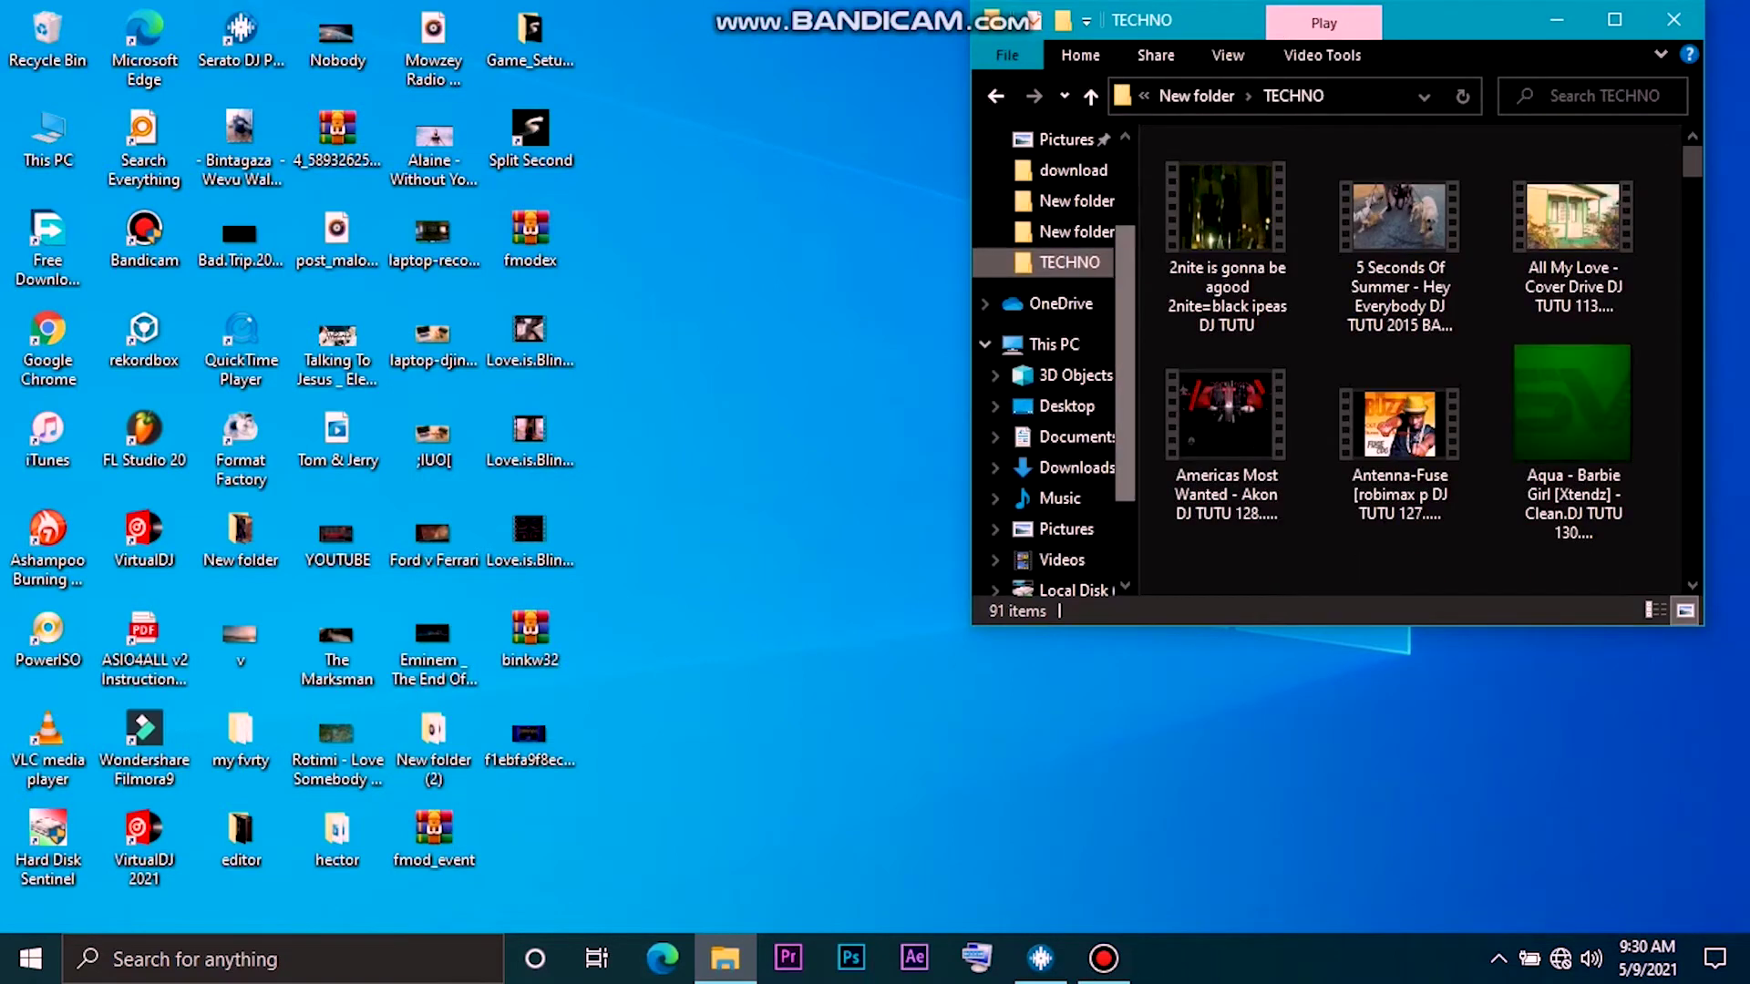
scroll(1053, 362, "down", 1)
scroll(1053, 362, "down", 2)
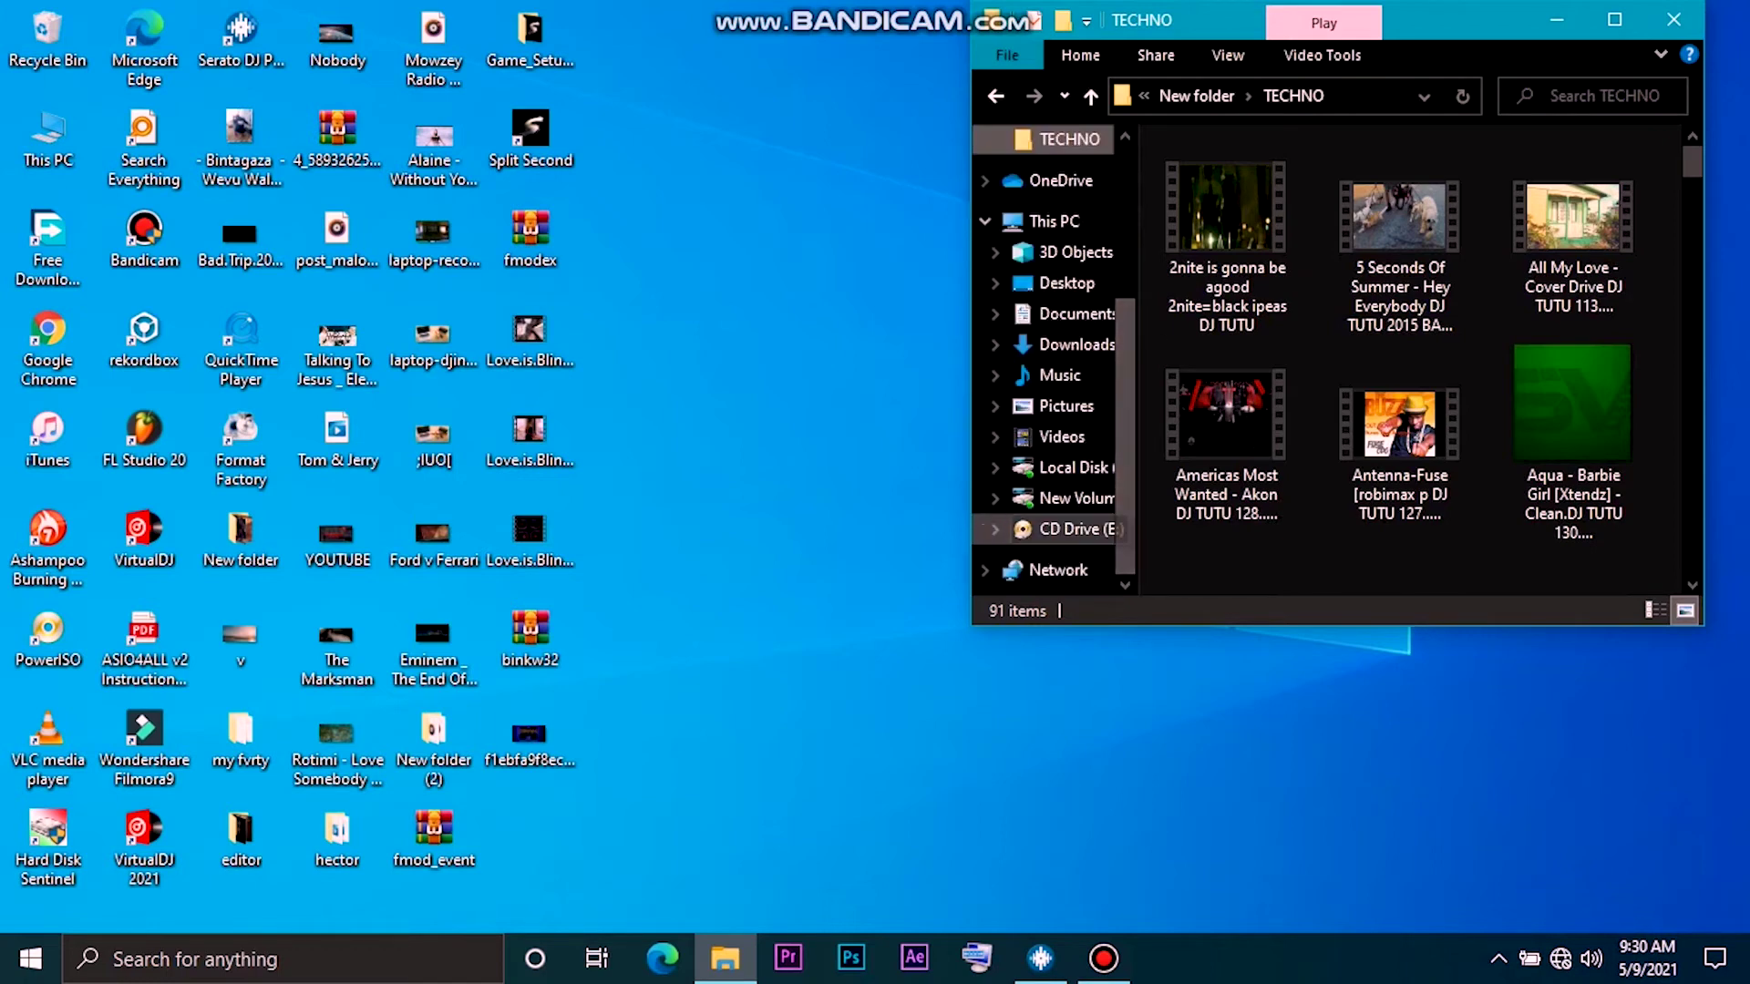
left_click(1076, 498)
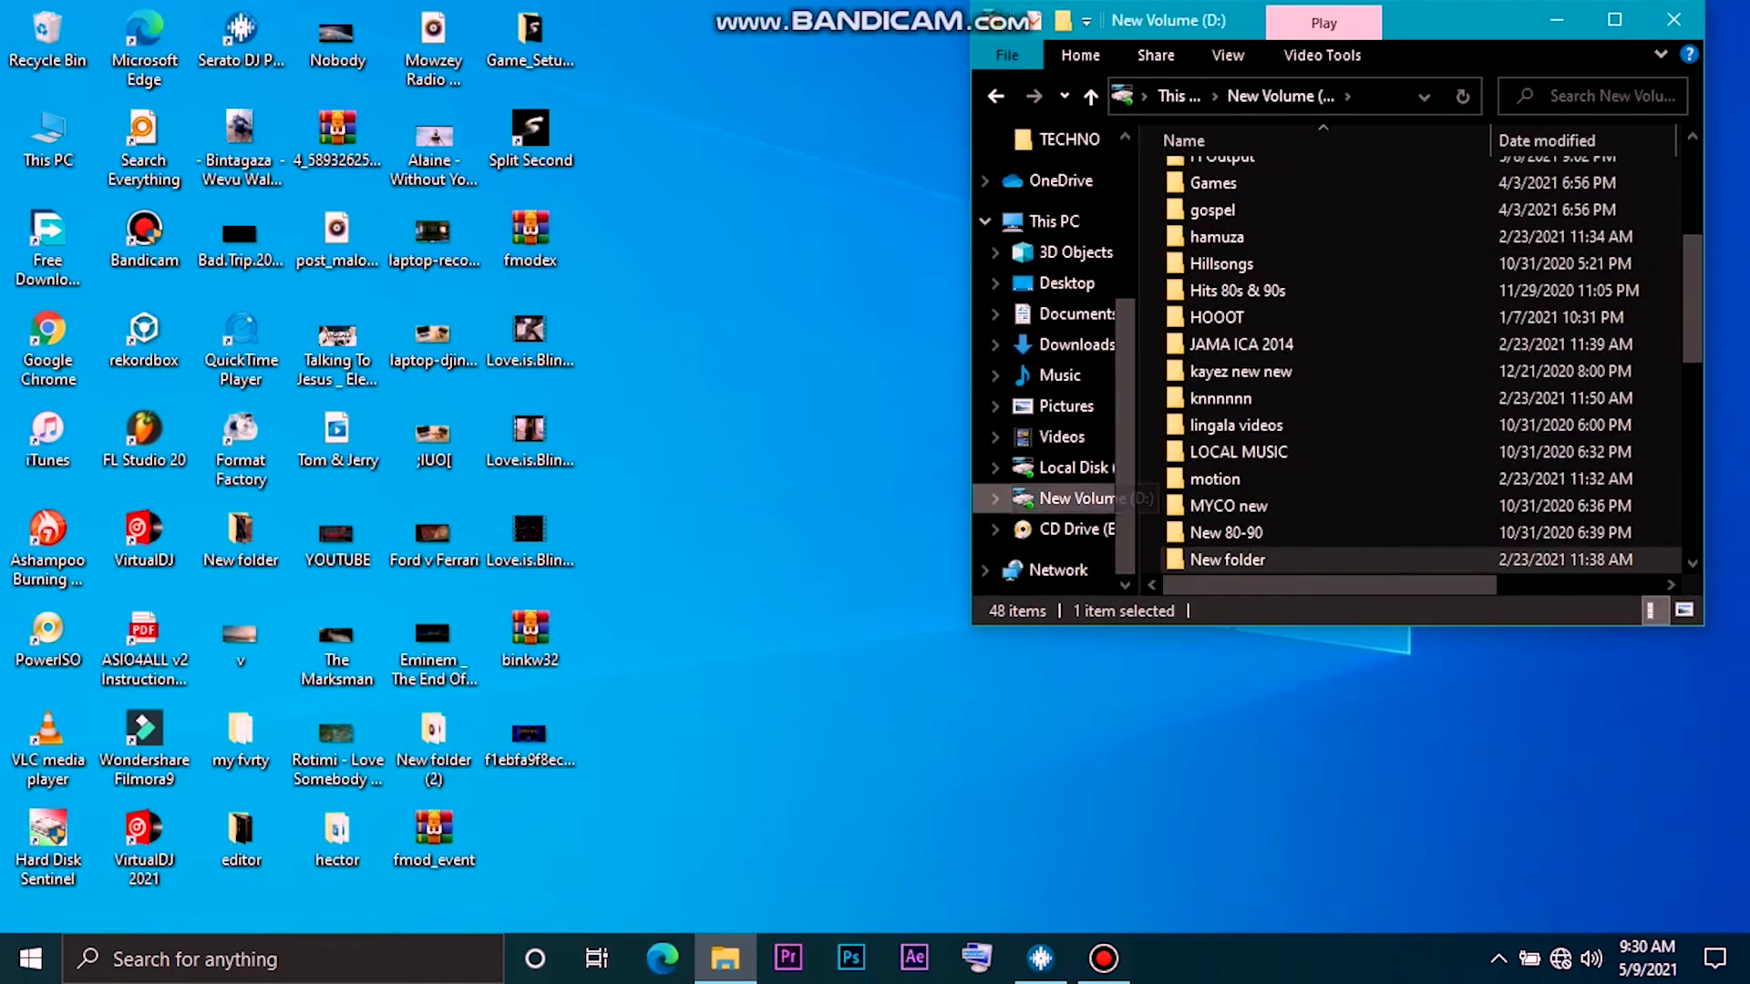
scroll(1422, 273, "down", 2)
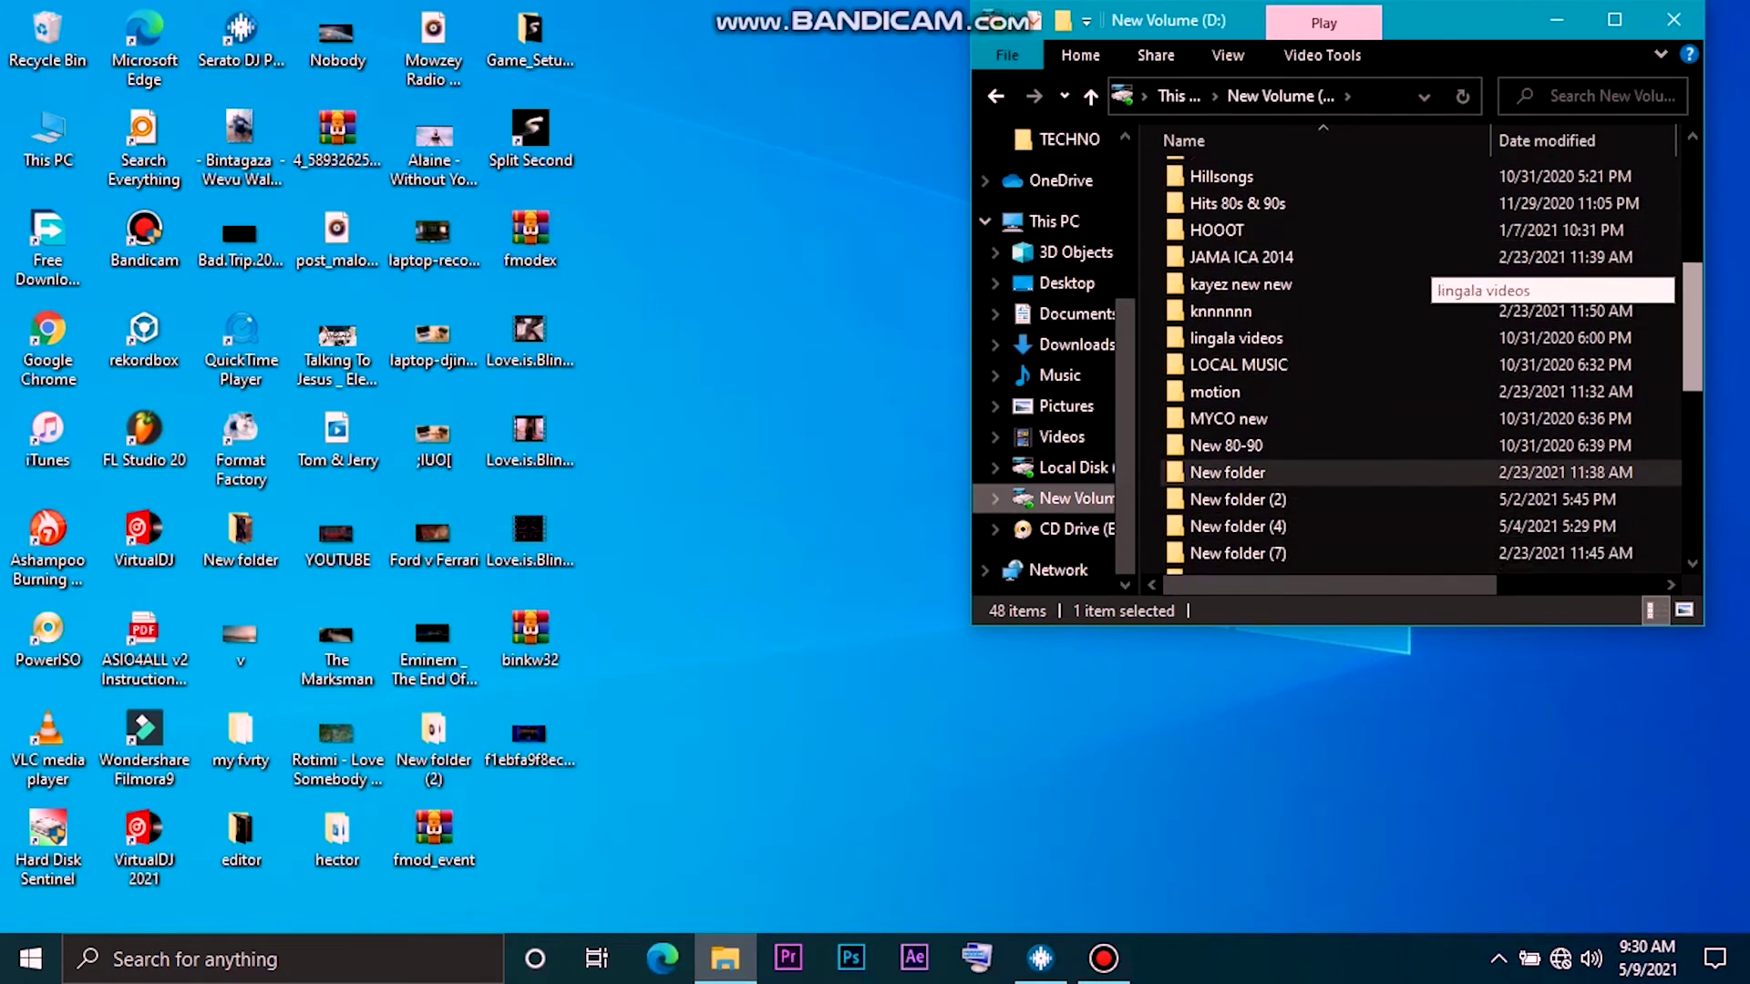
scroll(1423, 274, "down", 1)
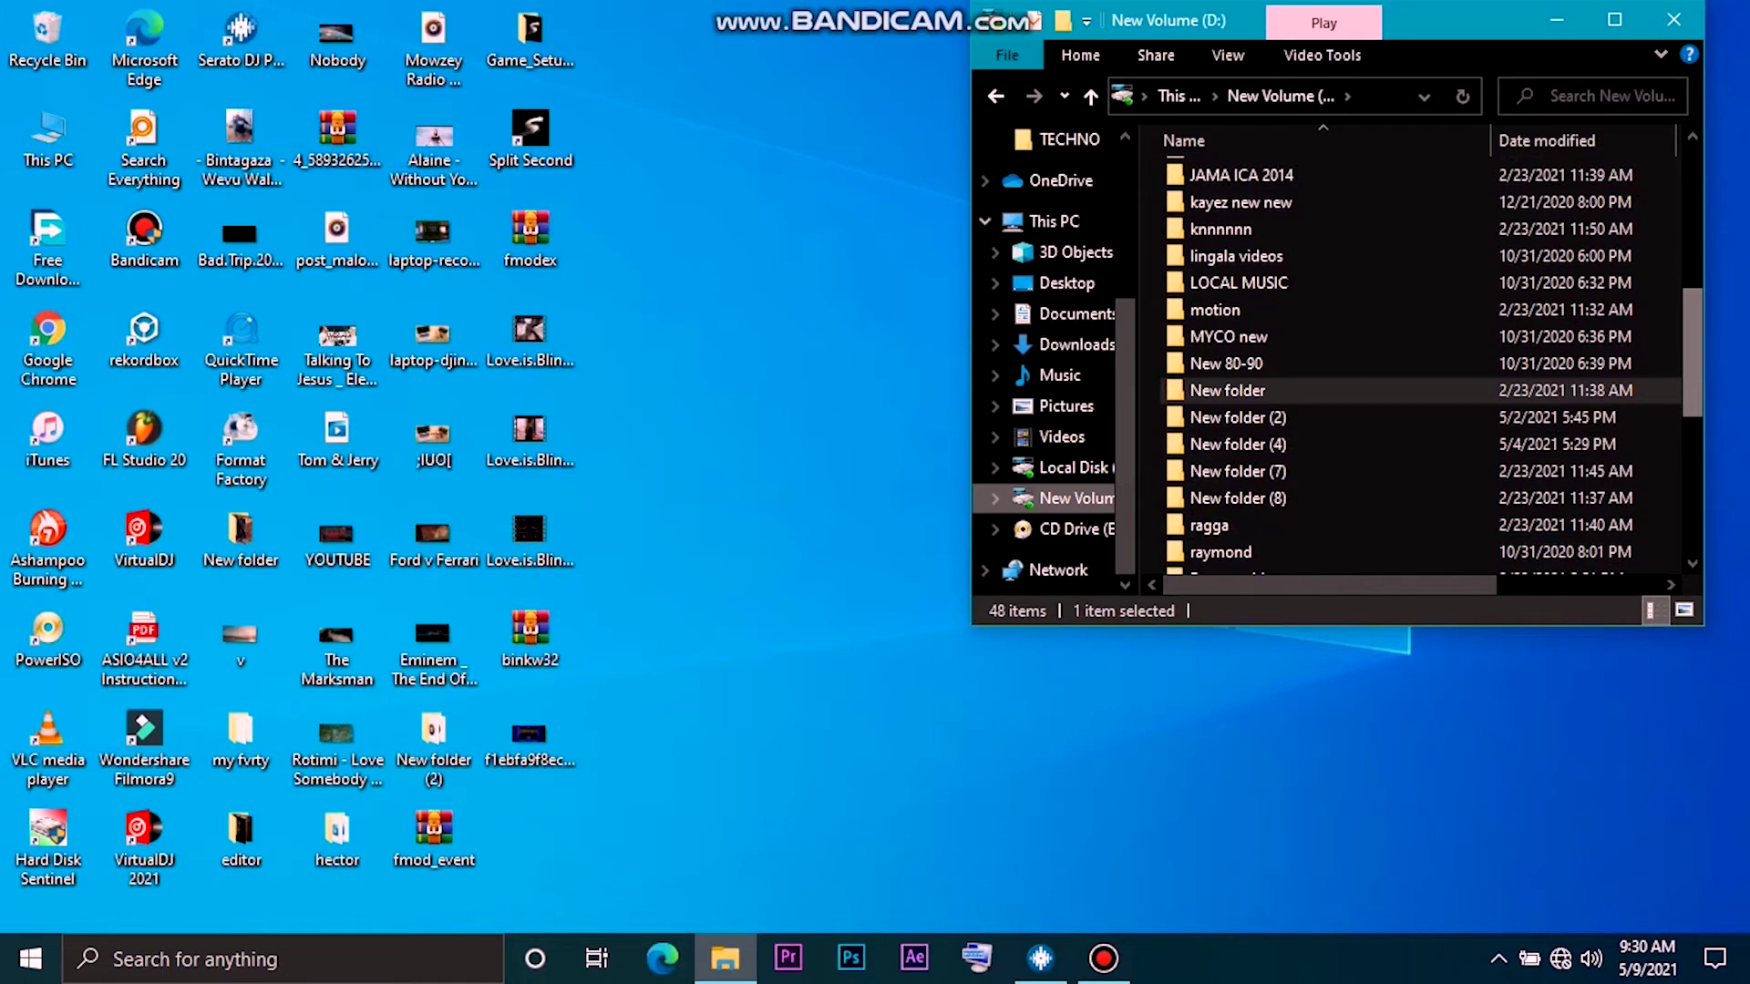
scroll(1431, 367, "down", 2)
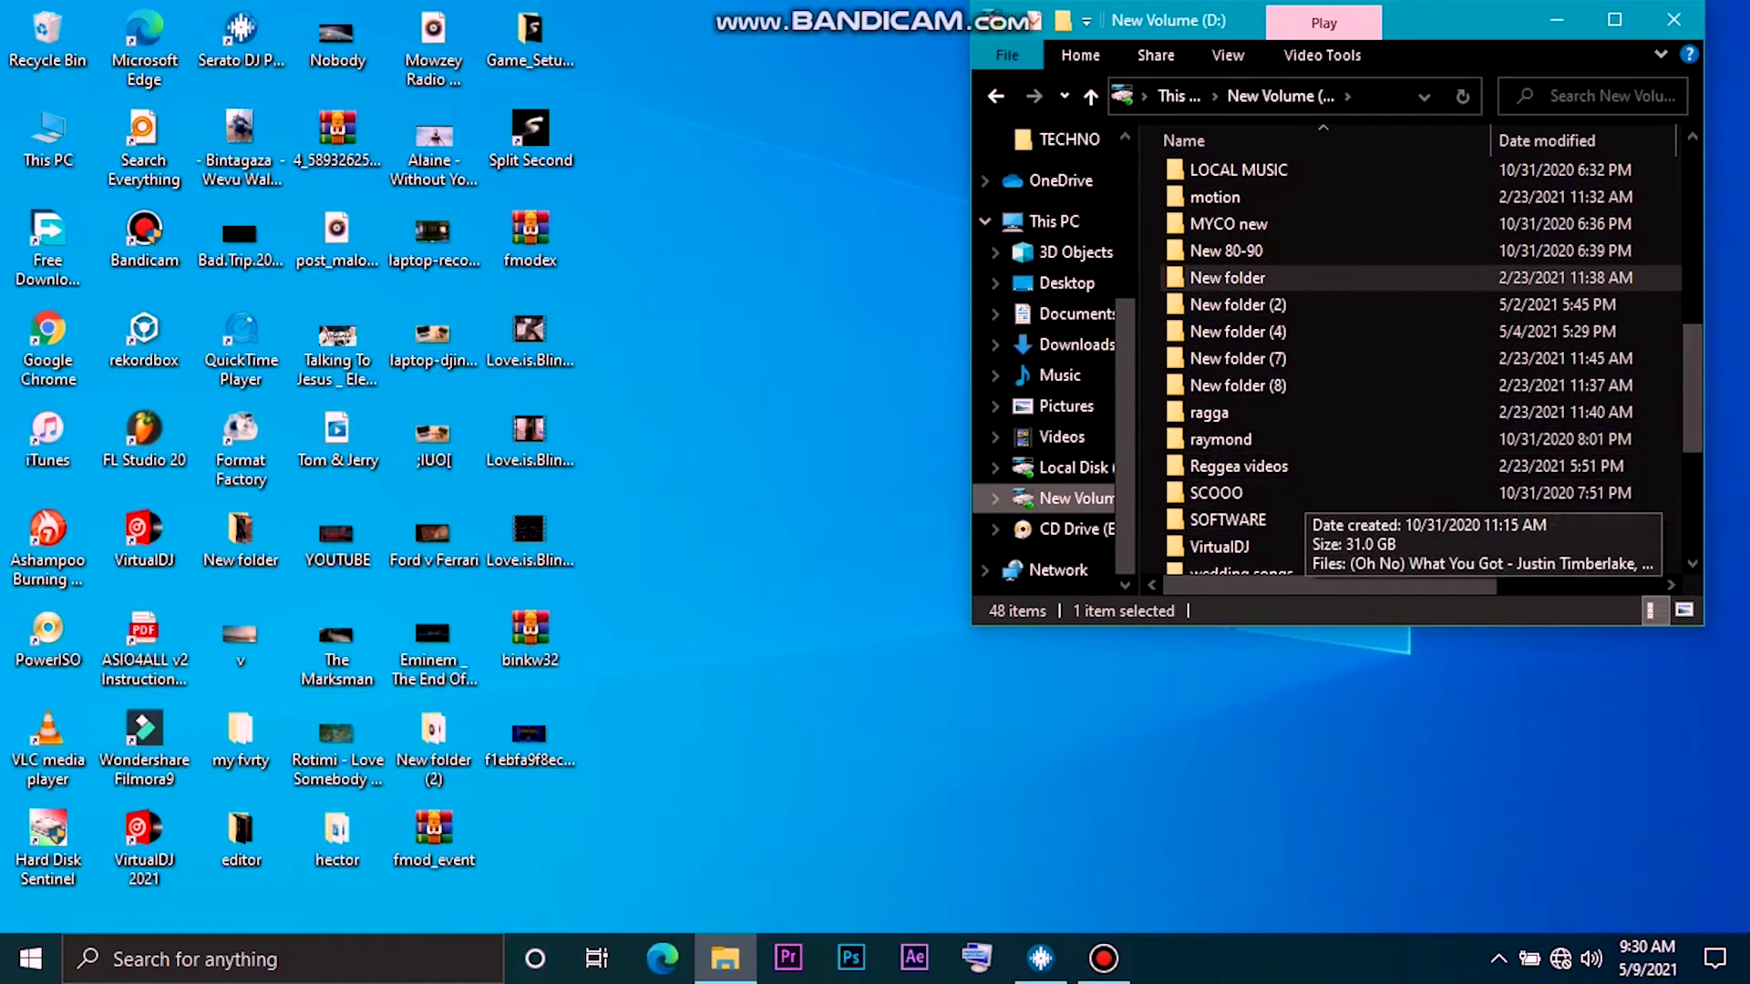
left_click(1040, 958)
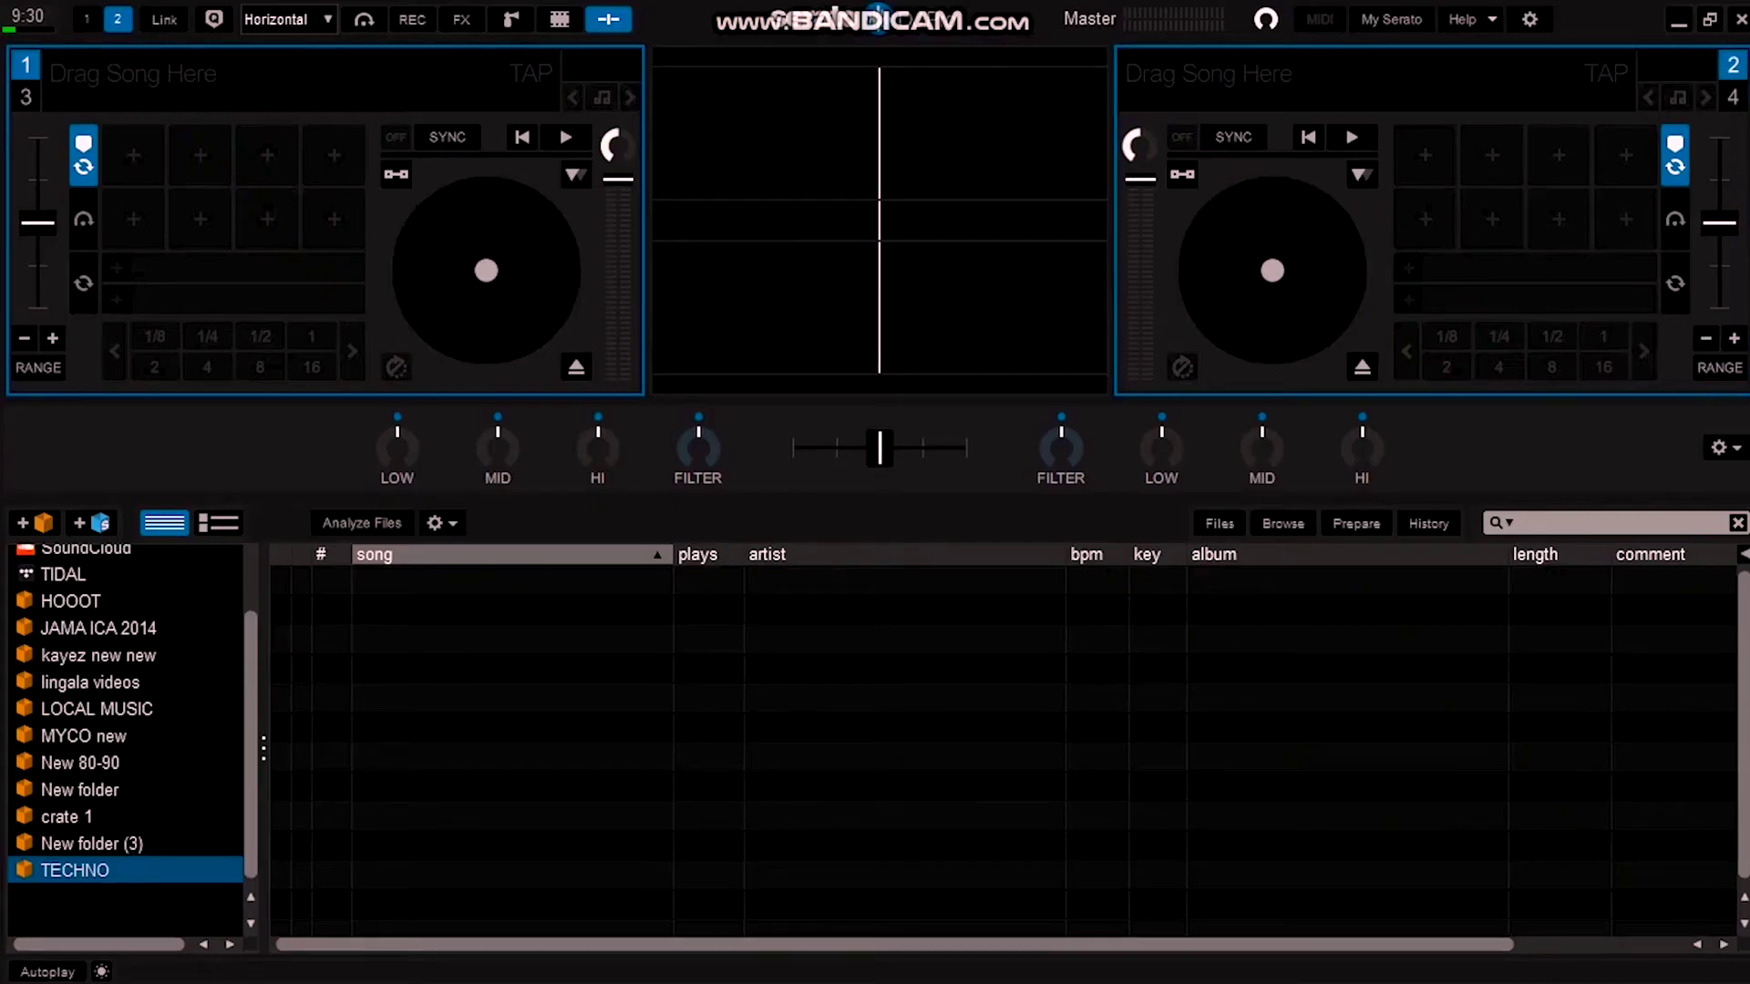
- Drag the SCOOO folder from Explorer into Serato, creating a SCOOO crate beneath TECHNO
key("super")
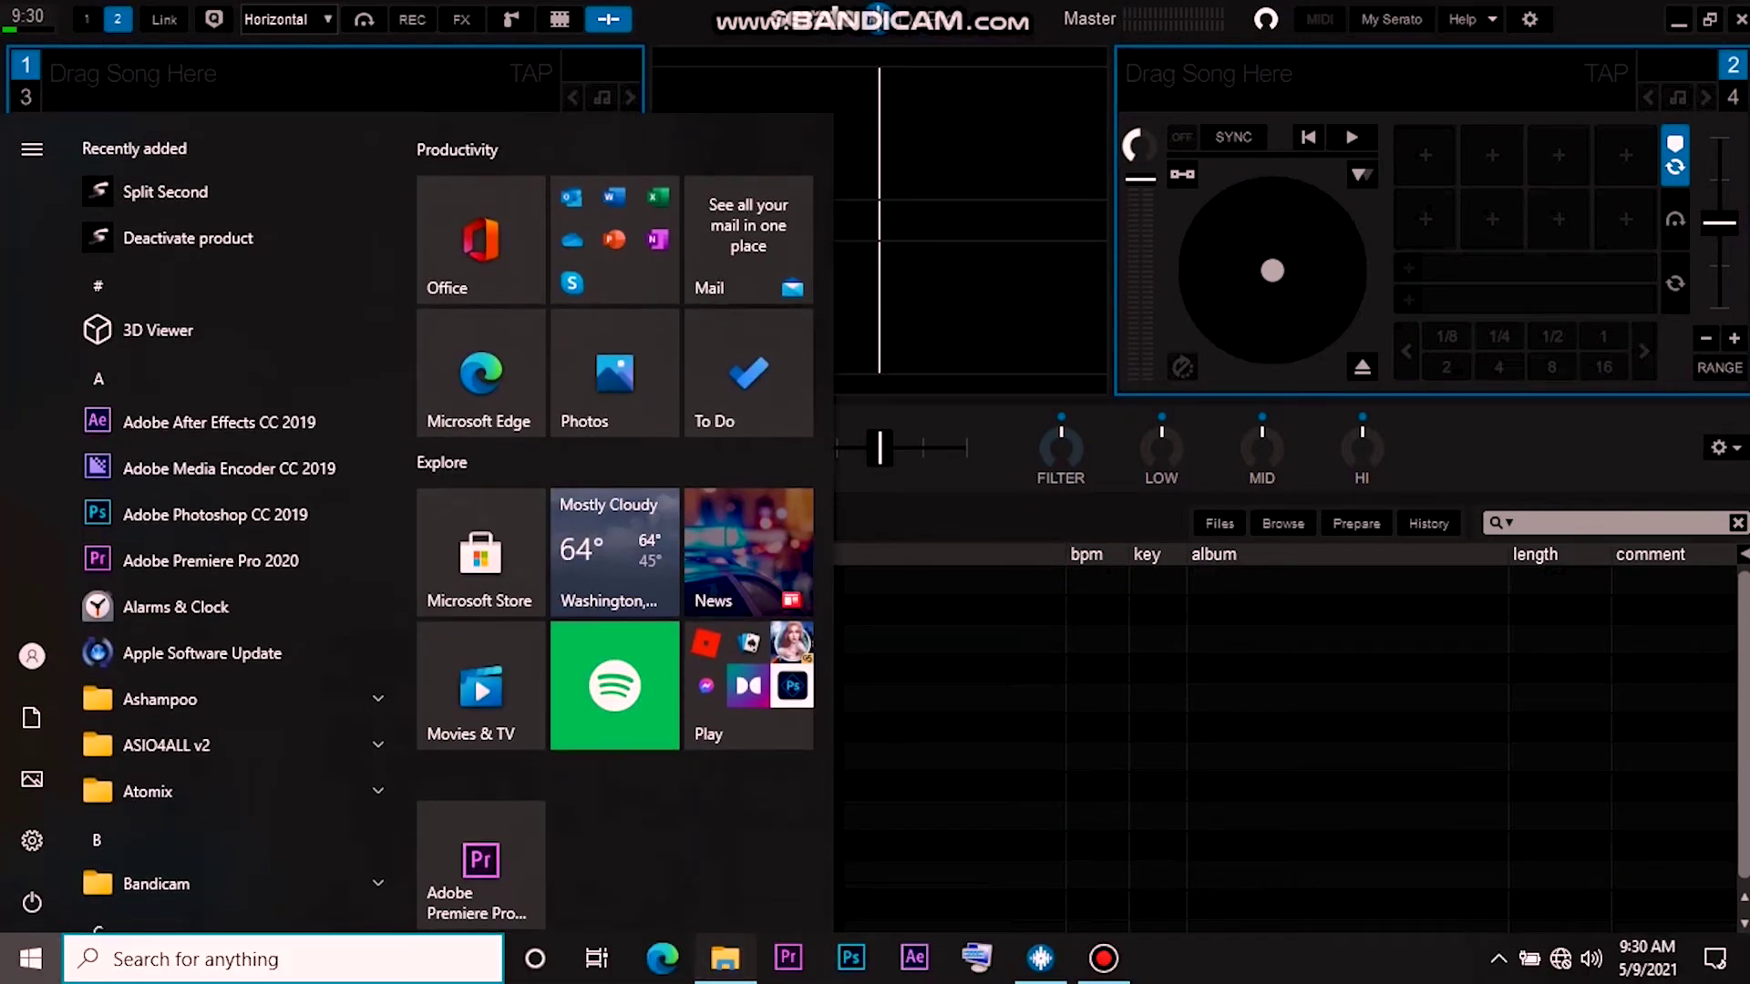
key("alt+Tab")
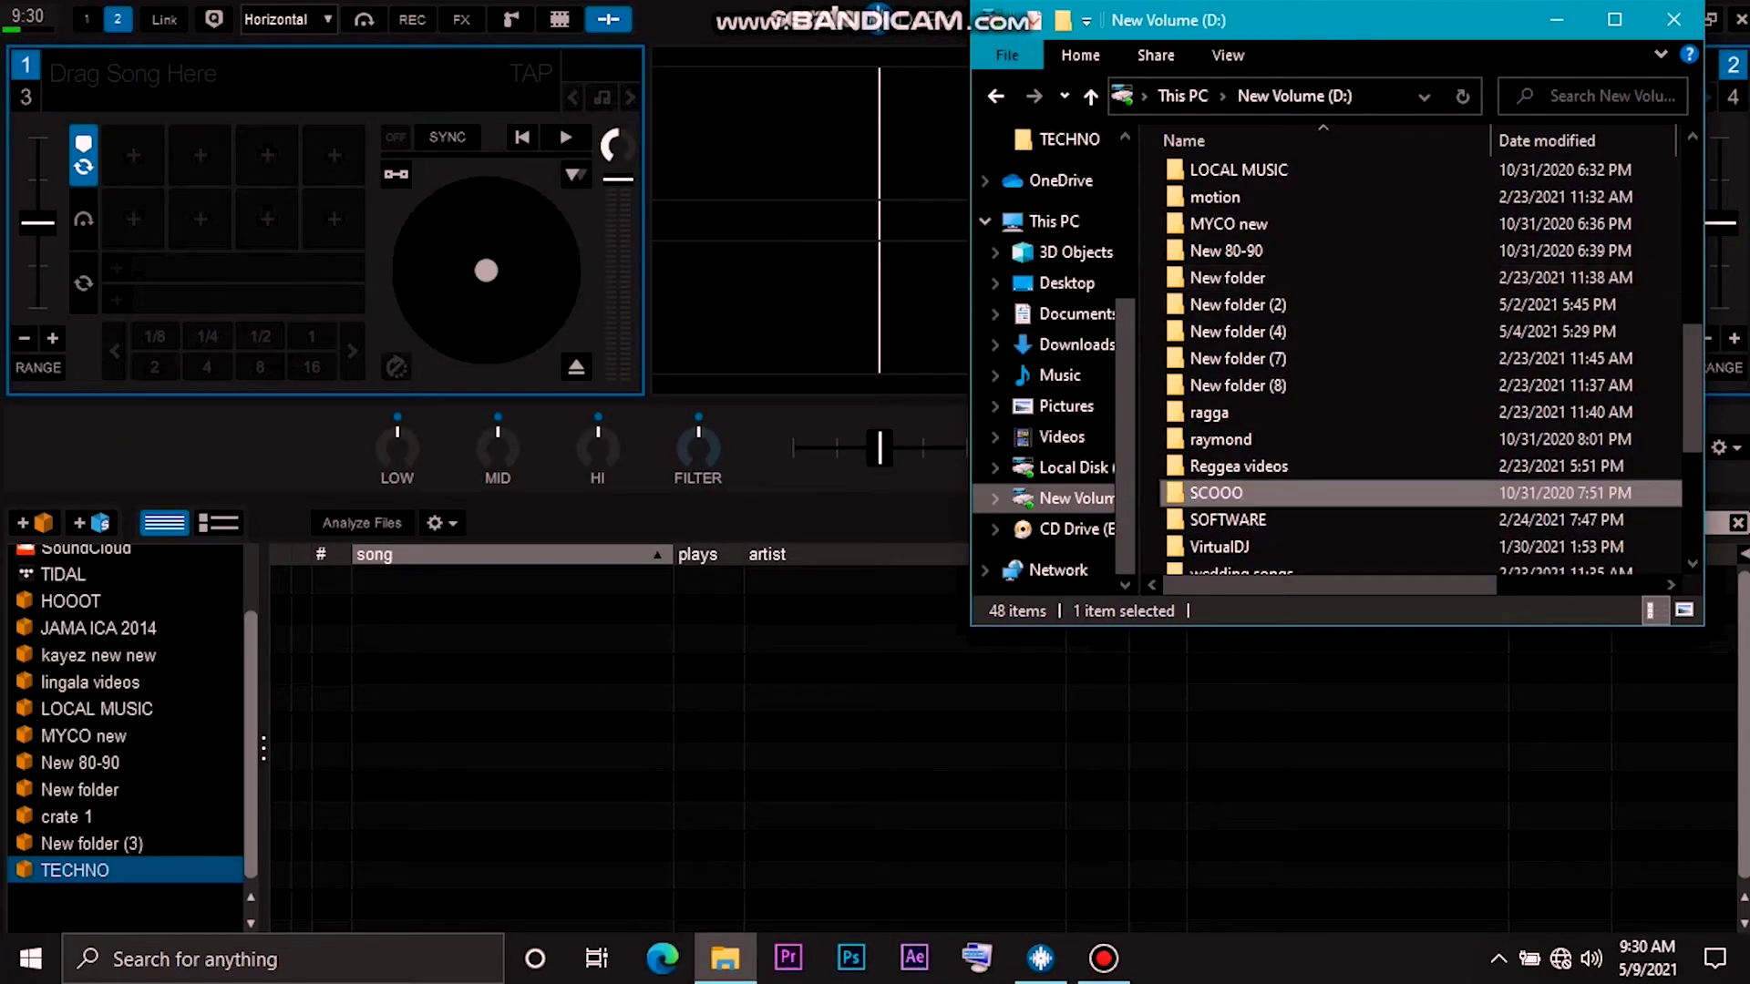
mouse_move(1216, 492)
left_mouse_down()
mouse_move(566, 742)
mouse_move(138, 876)
left_mouse_up()
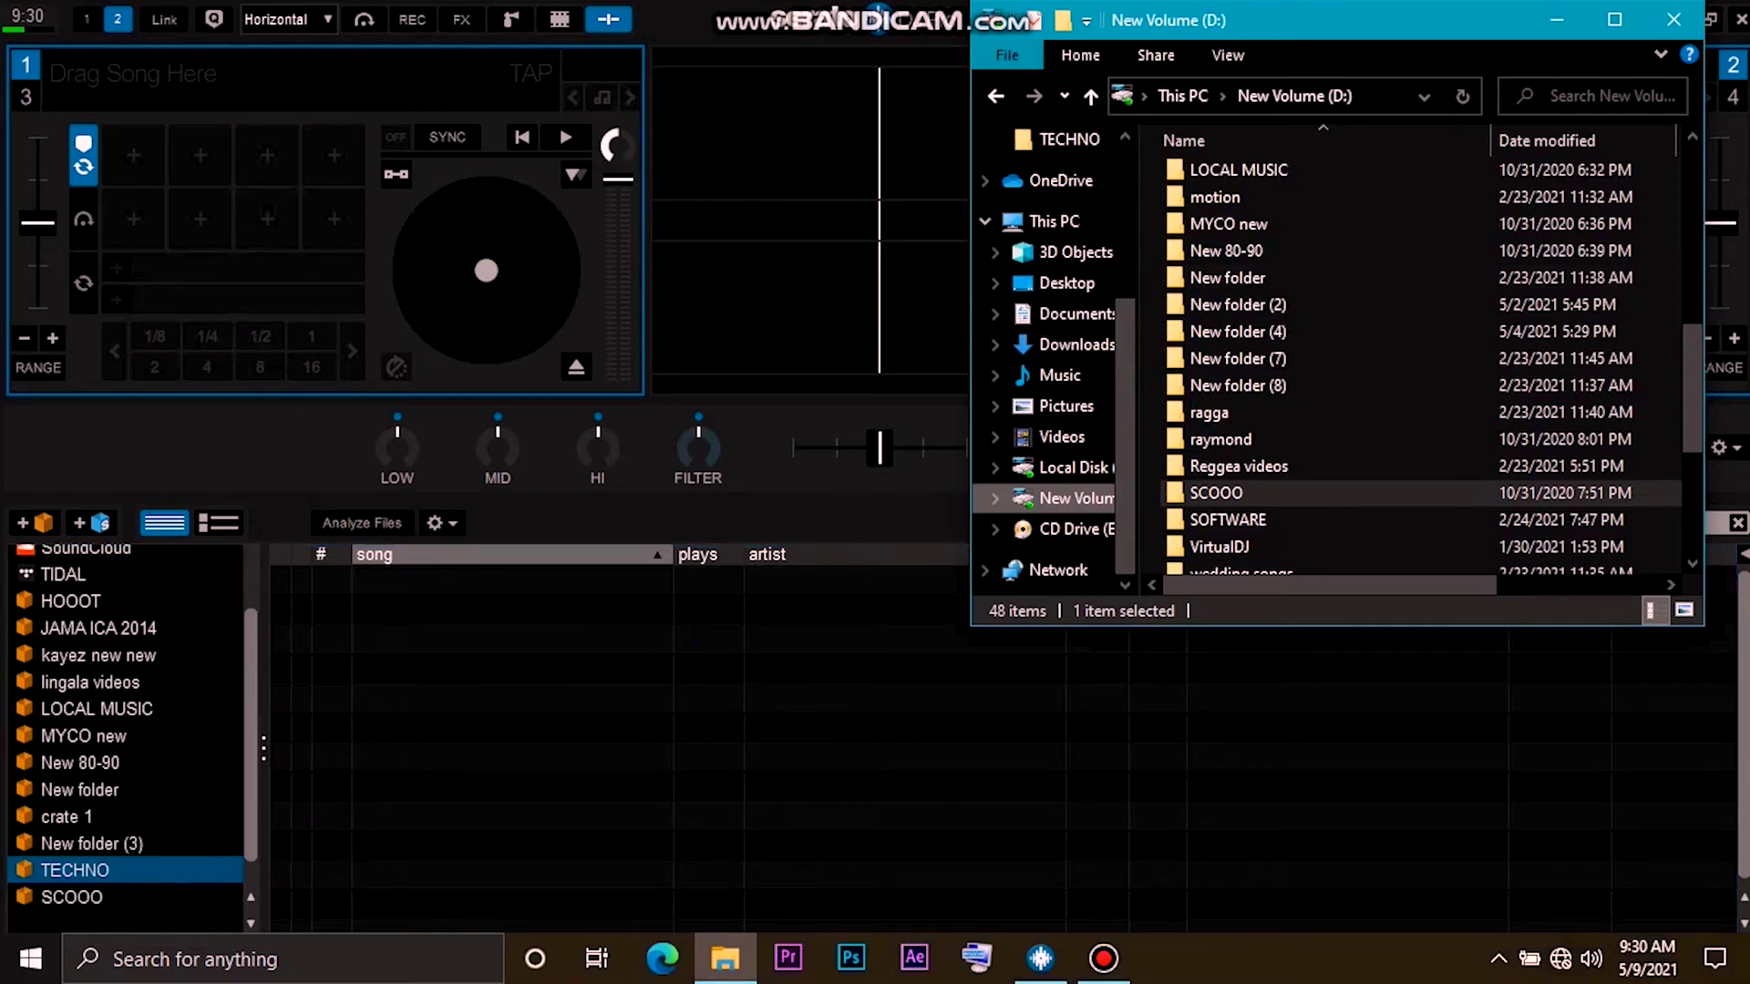